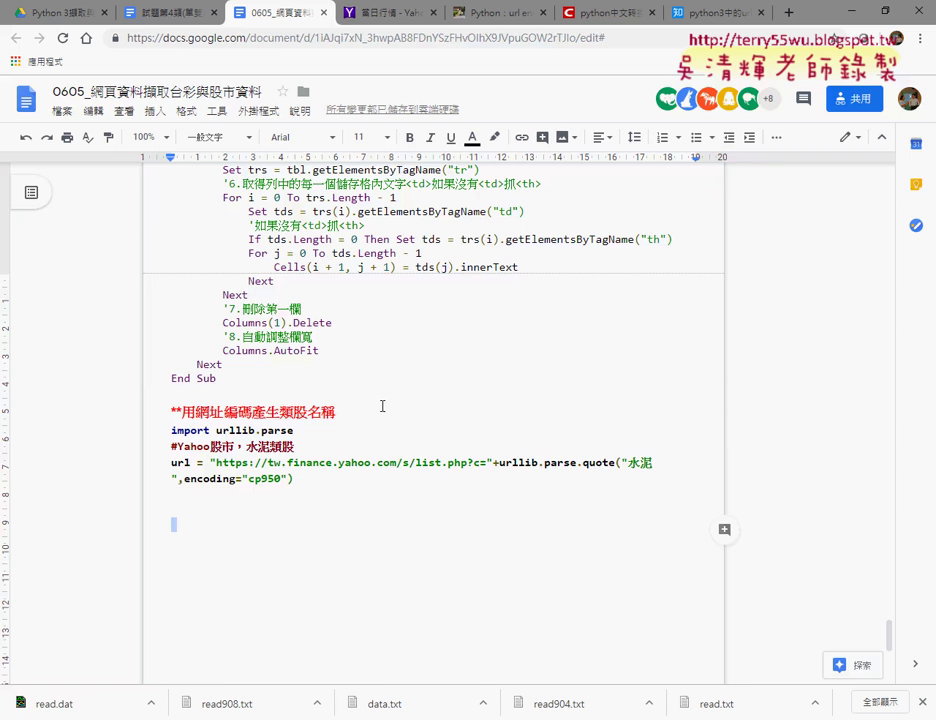
# Switch from the Google Docs notes to the Yahoo stock daily-quotes (當日行情) page.
pyautogui.click(390, 13)
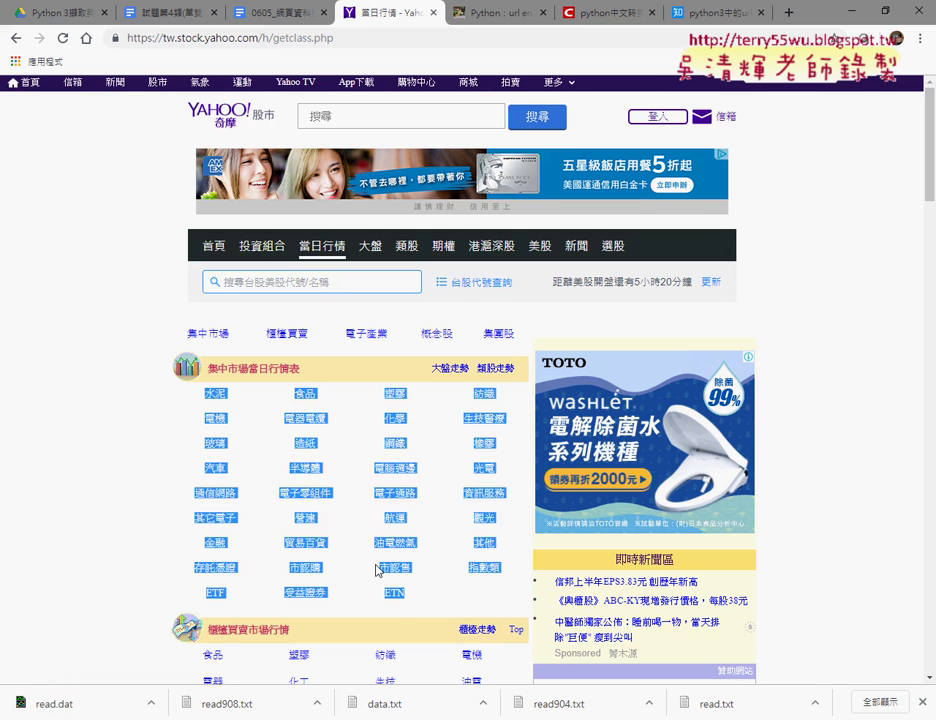
pyautogui.click(212, 394)
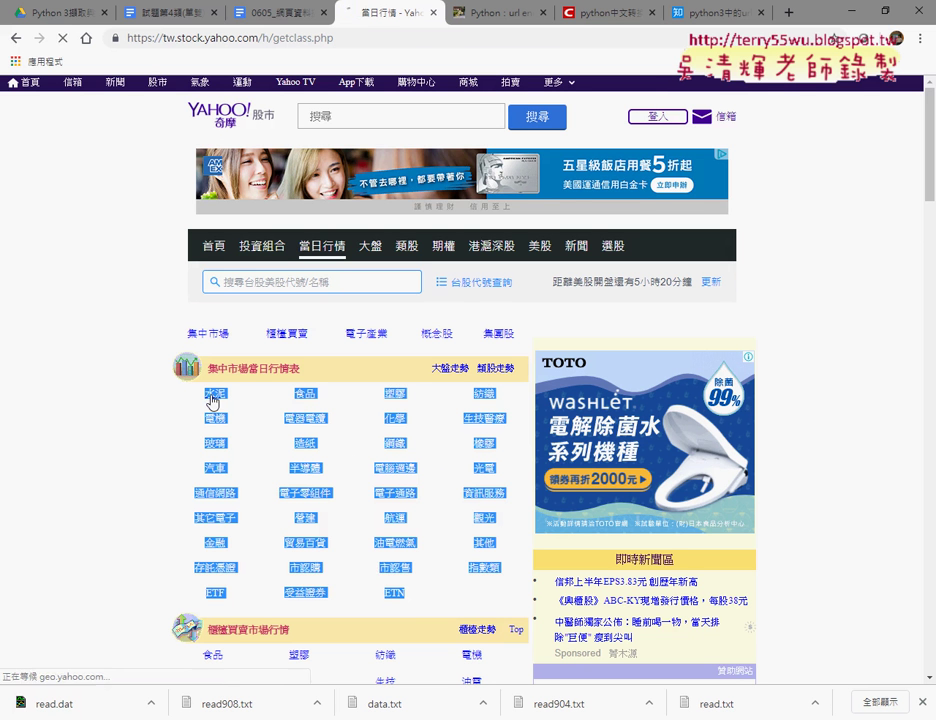
pyautogui.click(15, 38)
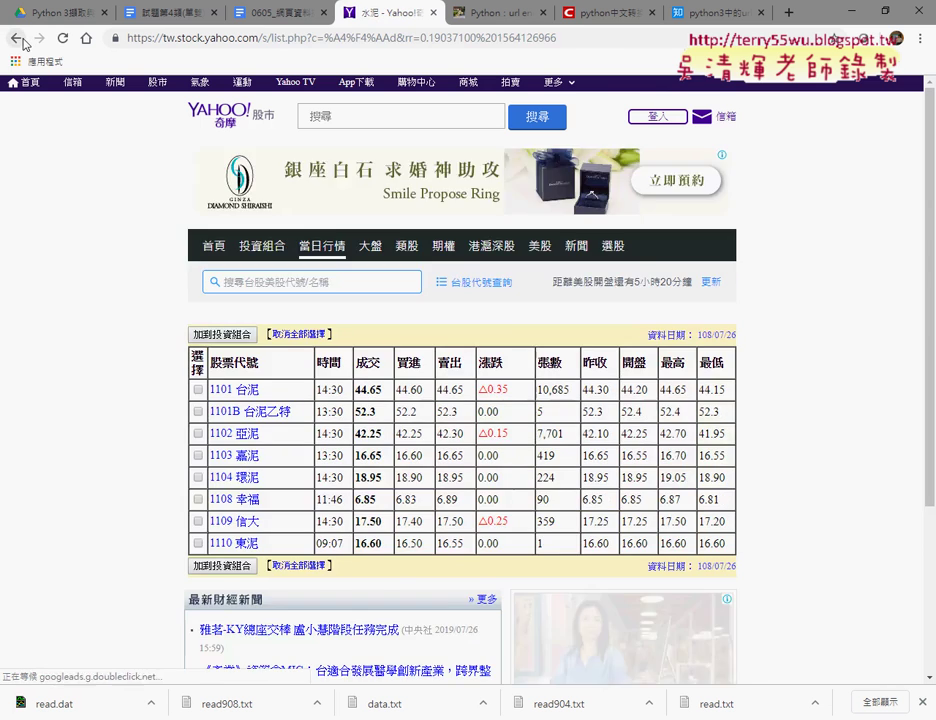
pyautogui.click(309, 400)
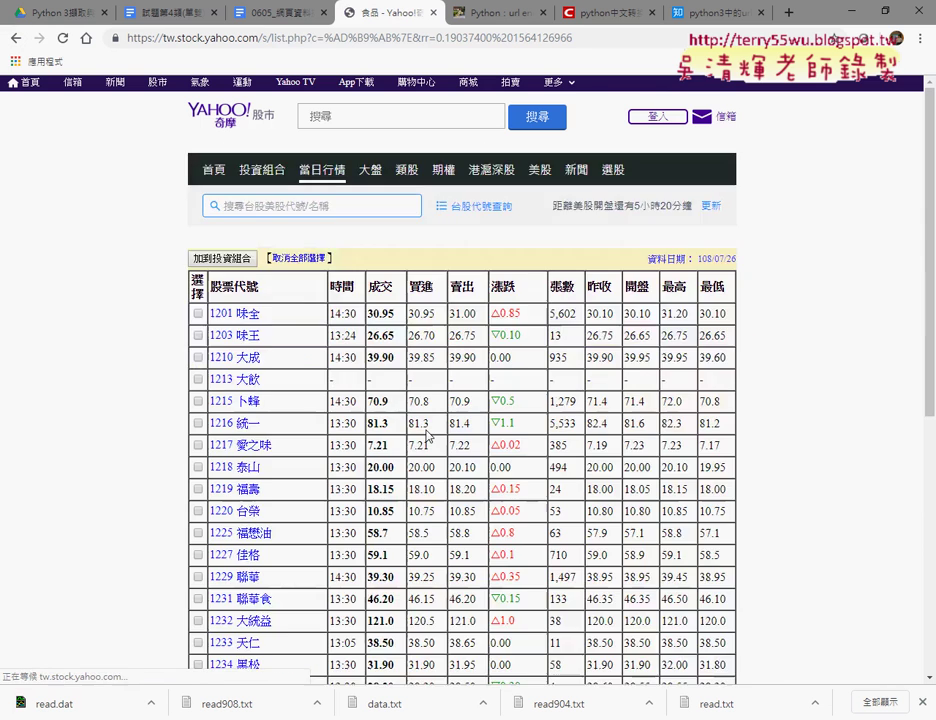
pyautogui.scroll(-3, 427, 430)
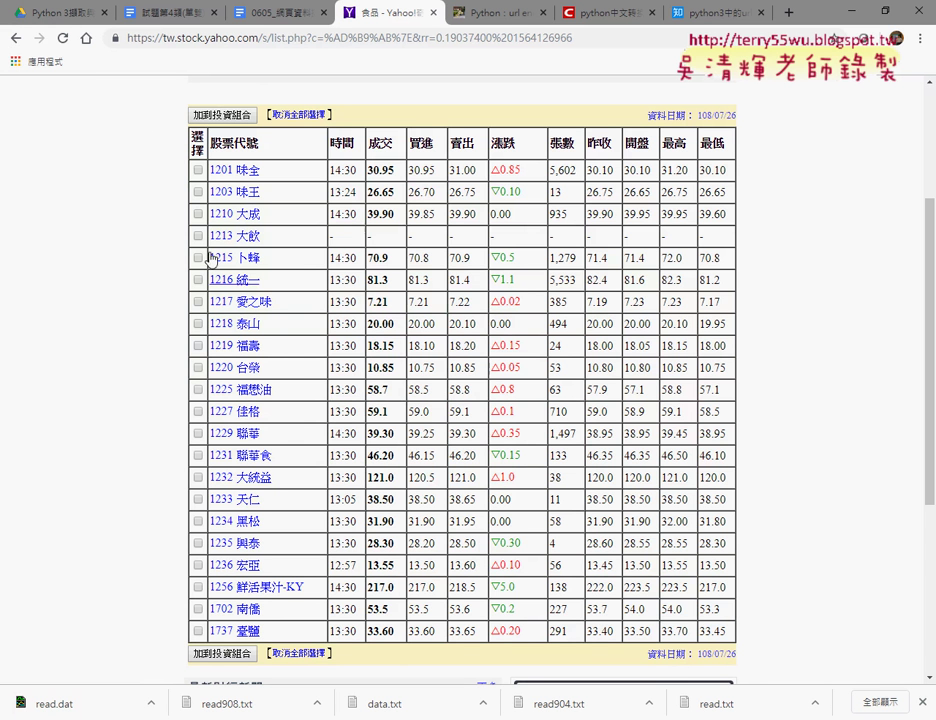
pyautogui.click(15, 38)
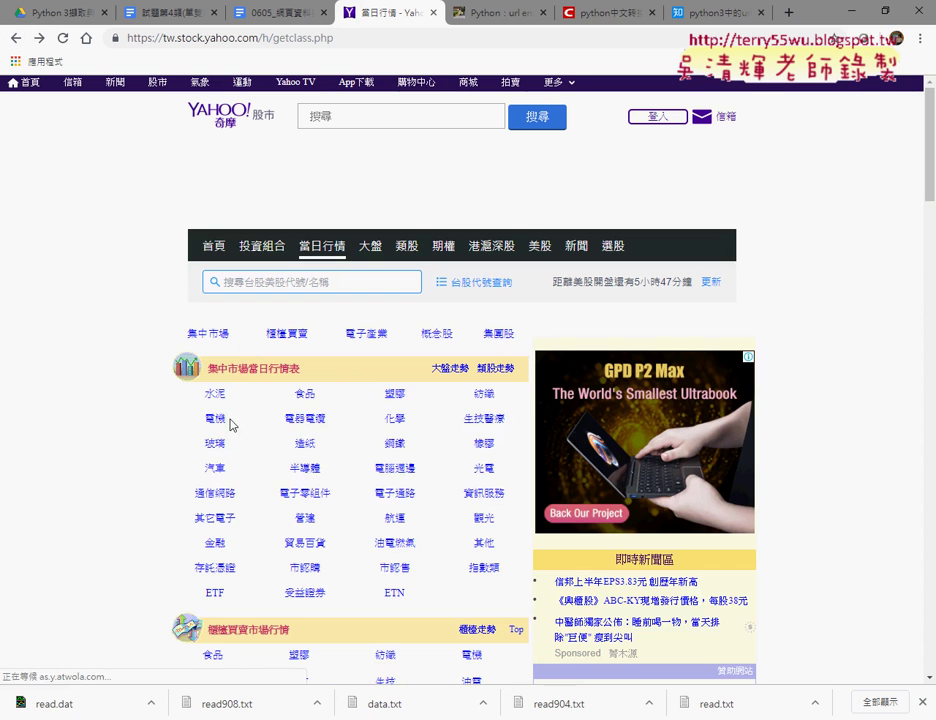
# Open the 水泥 category page and mark list.php and the c= parameter in its address.
pyautogui.moveTo(200, 397); pyautogui.dragTo(411, 604)
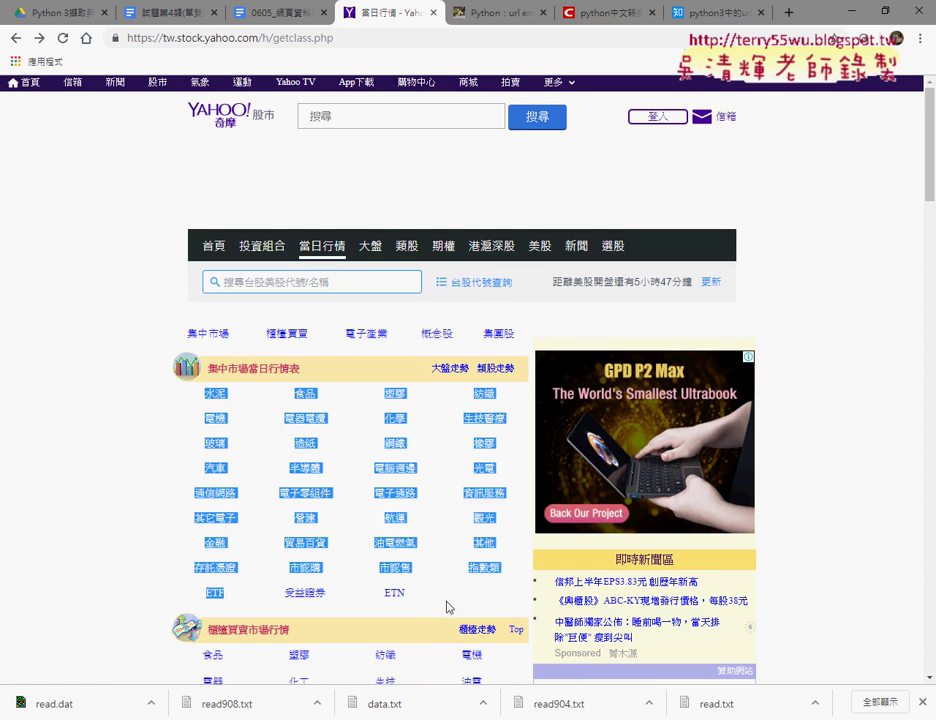
pyautogui.click(214, 400)
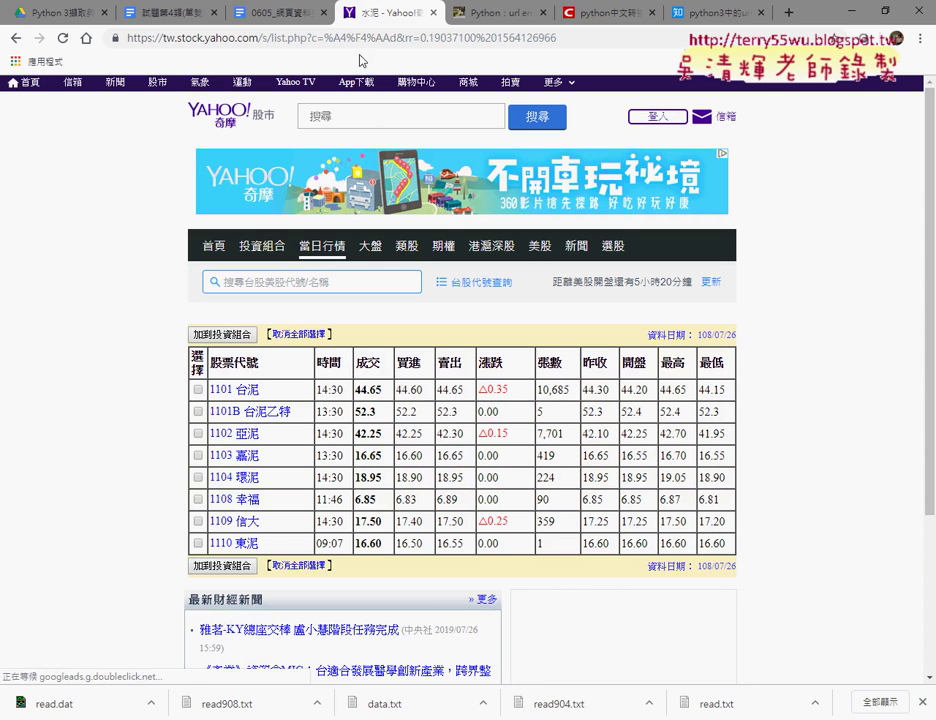
pyautogui.click(345, 38)
pyautogui.click(232, 38)
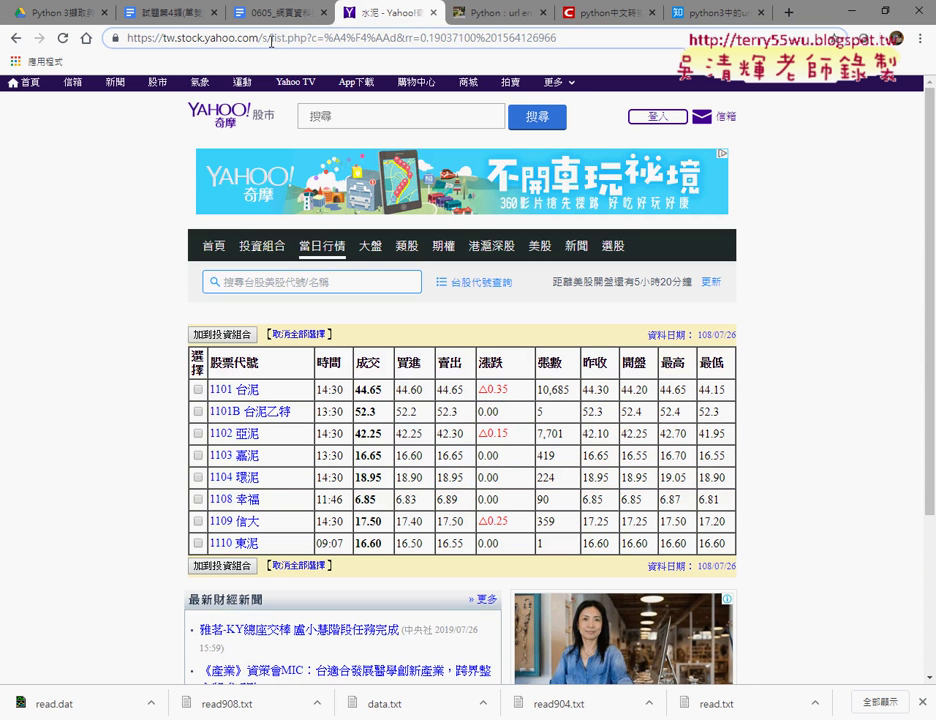
pyautogui.moveTo(274, 38); pyautogui.dragTo(306, 40)
pyautogui.click(320, 40)
pyautogui.moveTo(307, 38); pyautogui.dragTo(321, 38)
# Mark the encoded category value, then go back and select the category names 水泥 through 指數類.
pyautogui.moveTo(325, 38); pyautogui.dragTo(591, 48)
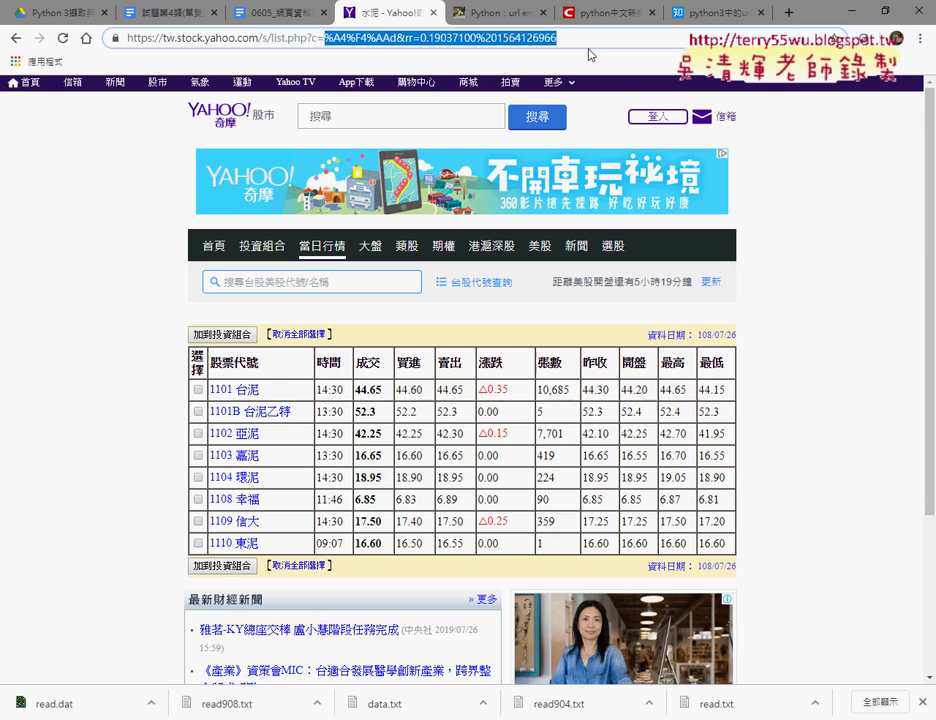
pyautogui.click(15, 38)
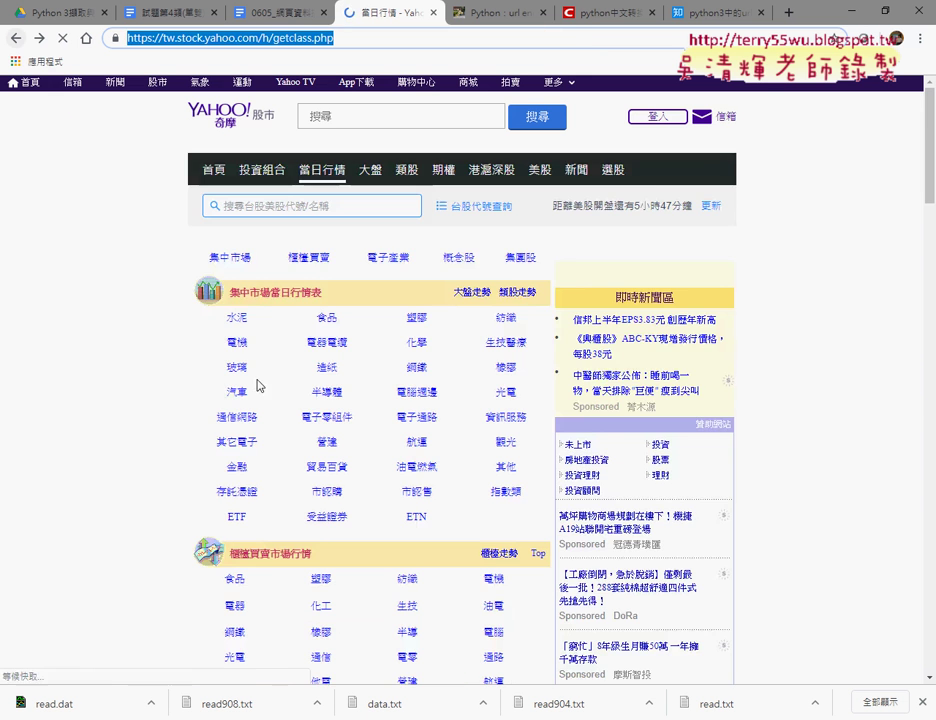
pyautogui.moveTo(200, 404)
pyautogui.mouseDown()
pyautogui.moveTo(484, 585)
pyautogui.moveTo(336, 708)
pyautogui.mouseUp()
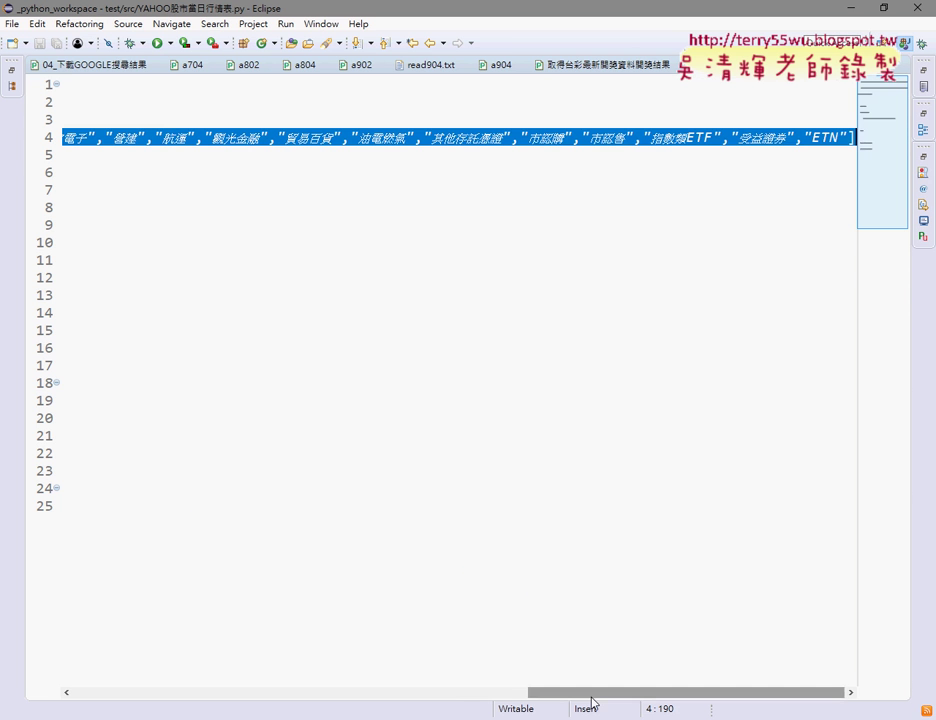
# Select the category names in the stock=[...] list on Eclipse line 4 and switch to Notepad++.
pyautogui.moveTo(591, 692); pyautogui.dragTo(128, 692)
pyautogui.click(113, 138)
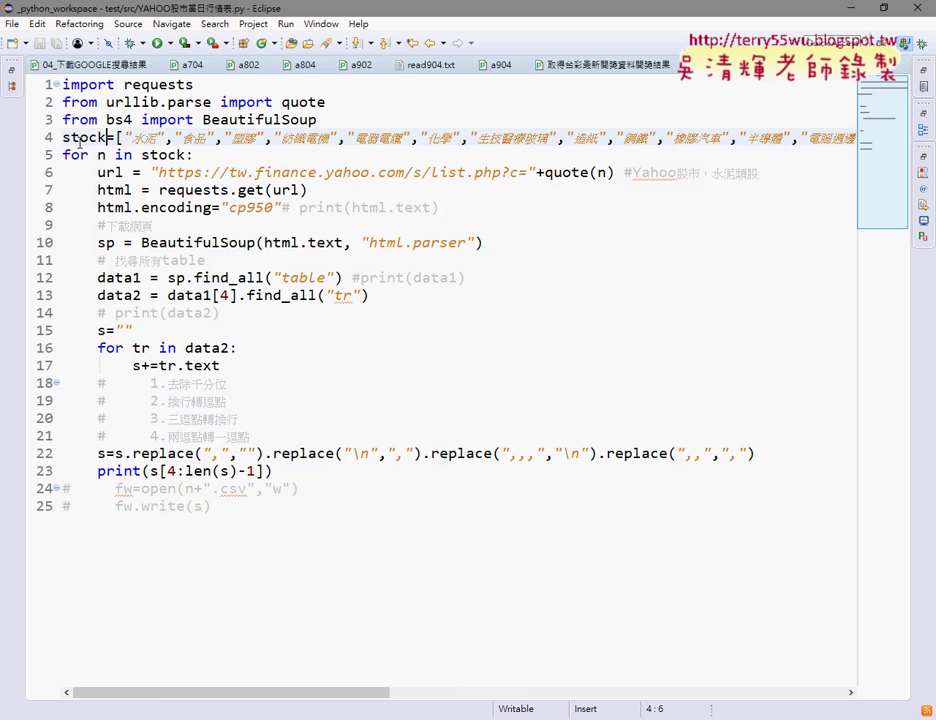
pyautogui.moveTo(117, 138)
pyautogui.mouseDown()
pyautogui.moveTo(871, 143)
pyautogui.moveTo(856, 139)
pyautogui.mouseUp()
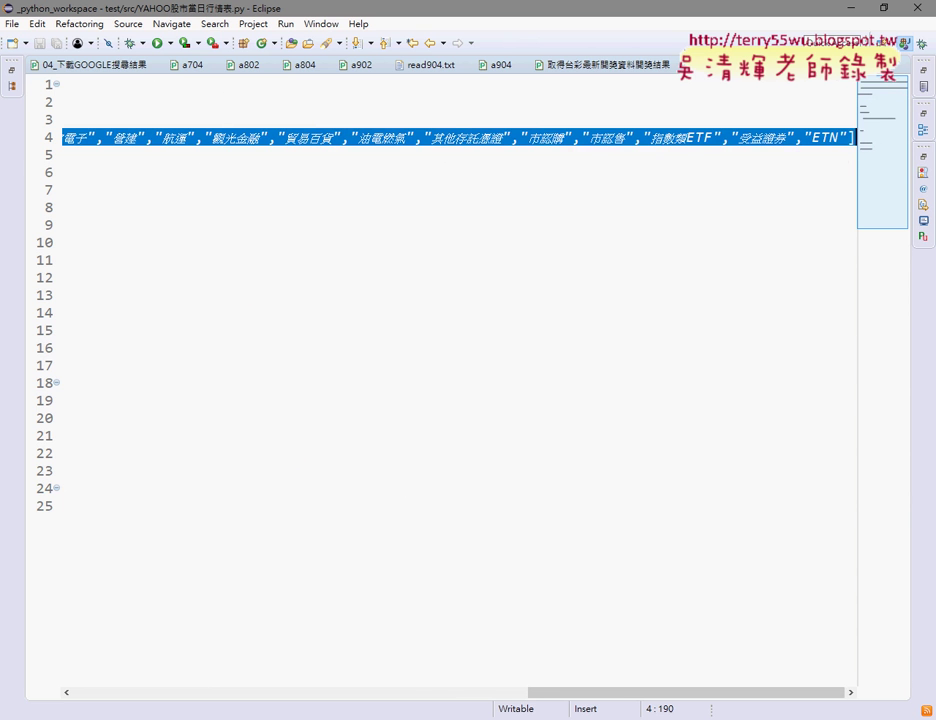
pyautogui.hotkey('alt', 'Tab')
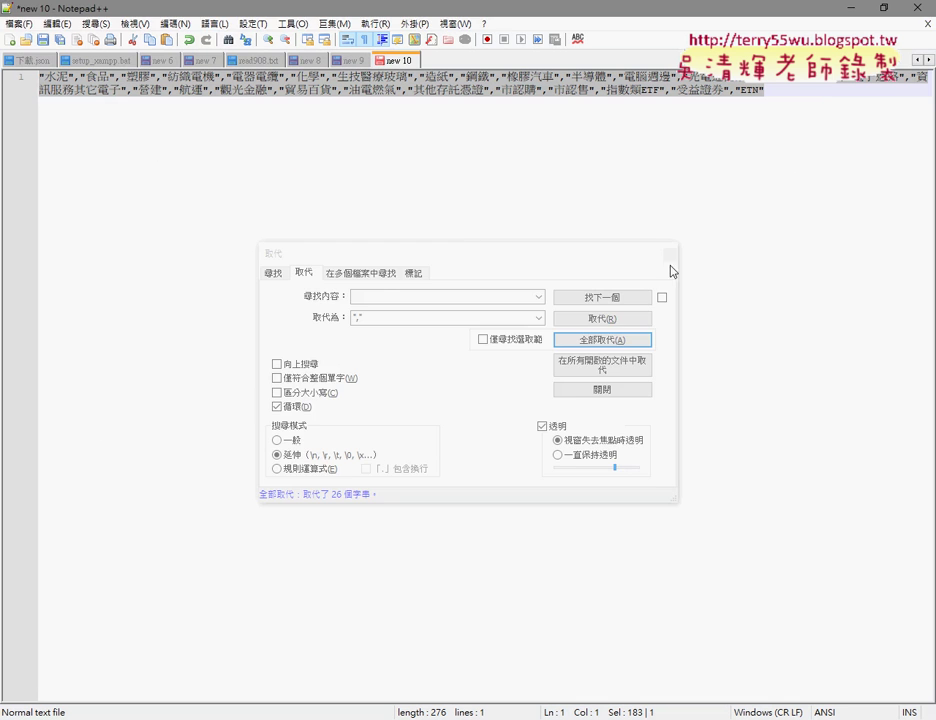
# Close the Replace dialog and undo/redo the tab-to-quoted-comma conversion of the category names.
pyautogui.moveTo(618, 258); pyautogui.dragTo(615, 214)
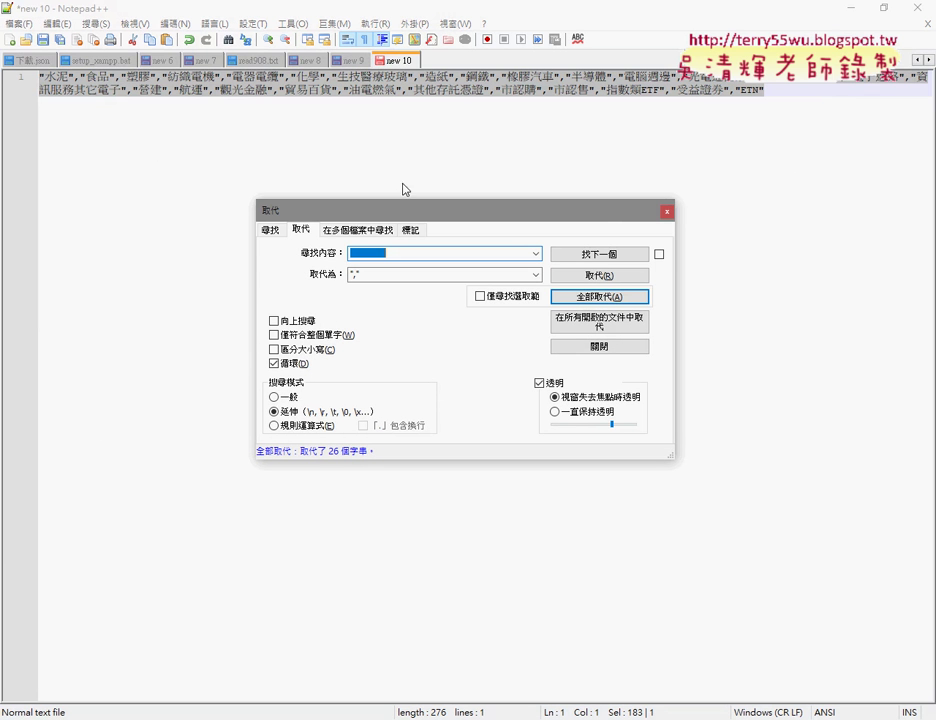
pyautogui.click(665, 211)
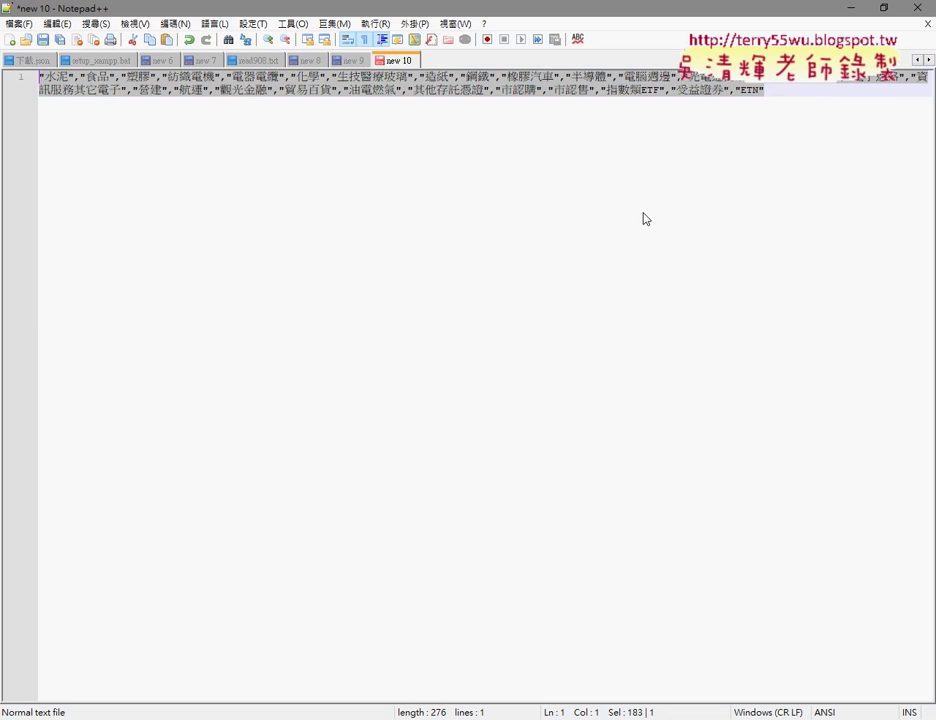
pyautogui.hotkey('ctrl', 'z')
pyautogui.hotkey('ctrl', 'z')
pyautogui.hotkey('ctrl', 'z')
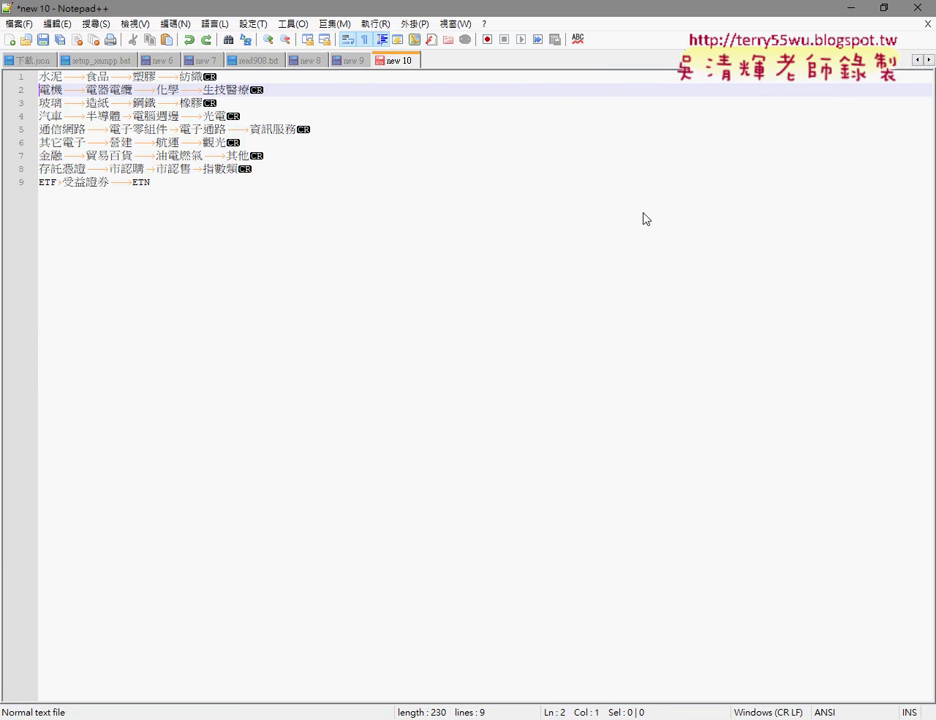
pyautogui.hotkey('ctrl', 'y')
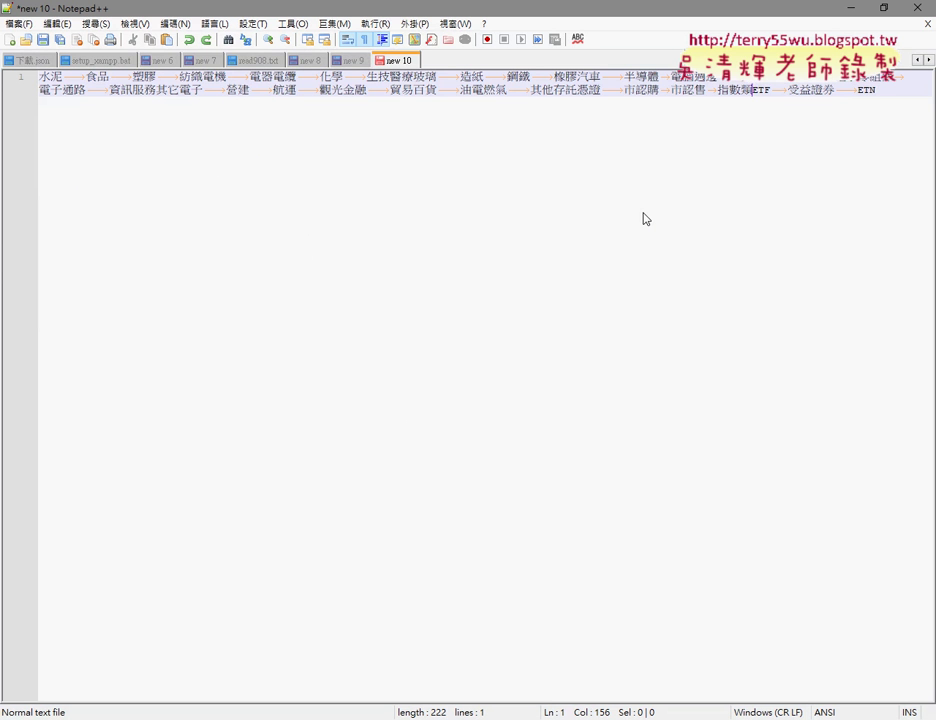
pyautogui.hotkey('ctrl', 'y')
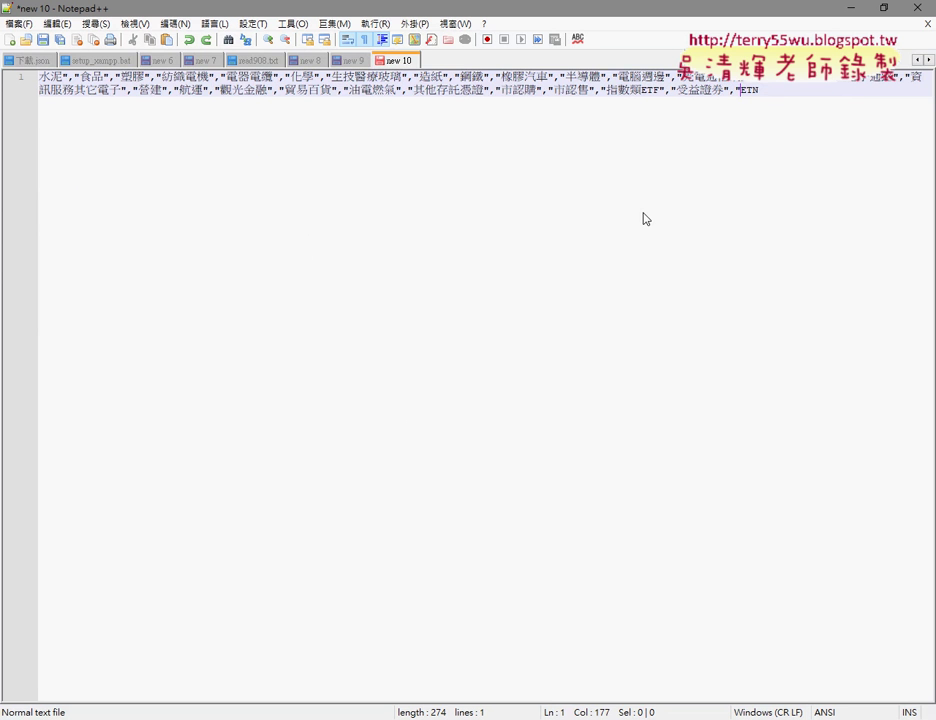
pyautogui.hotkey('ctrl', 'z')
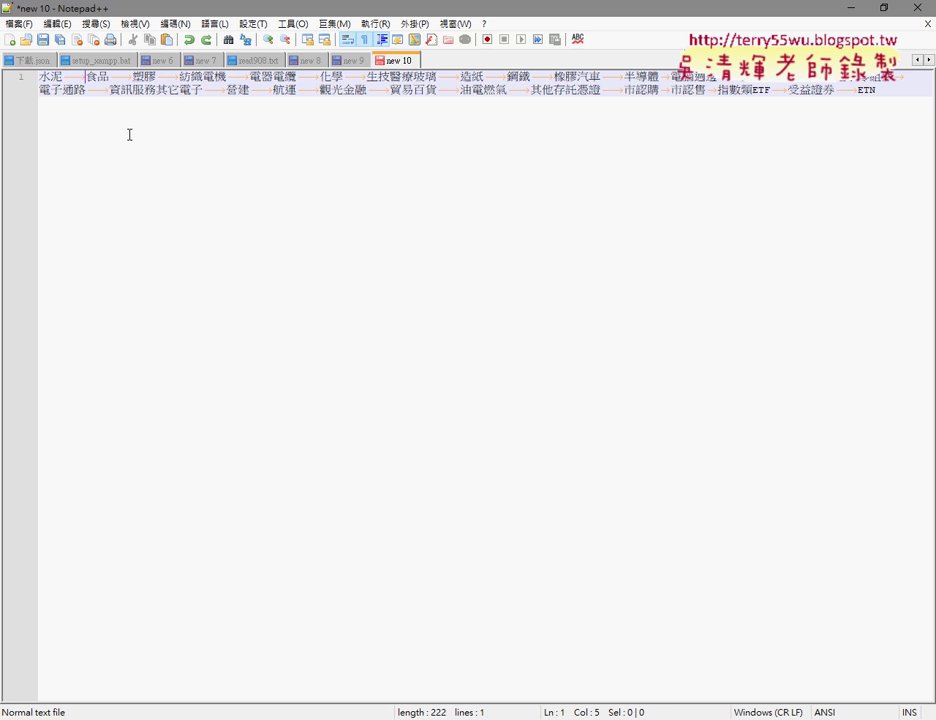
# Reapply the quoted comma-separated conversion, return the caret to the line start, then go back to Chrome.
pyautogui.hotkey('ctrl', 'shift', 'p')
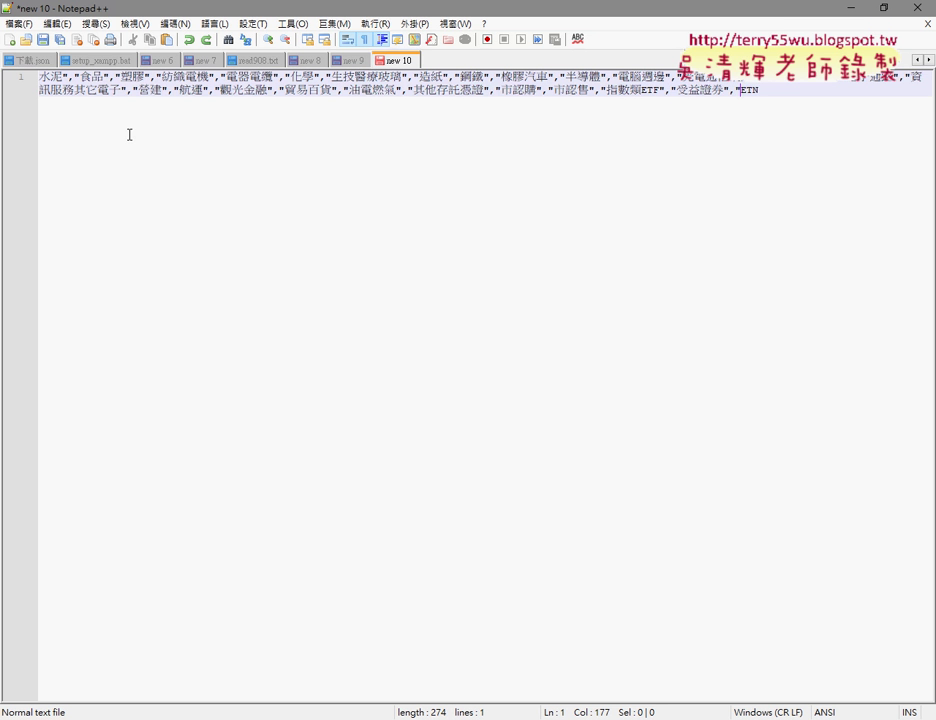
pyautogui.click(761, 90)
pyautogui.press('Home')
pyautogui.hotkey('alt', 'Tab')
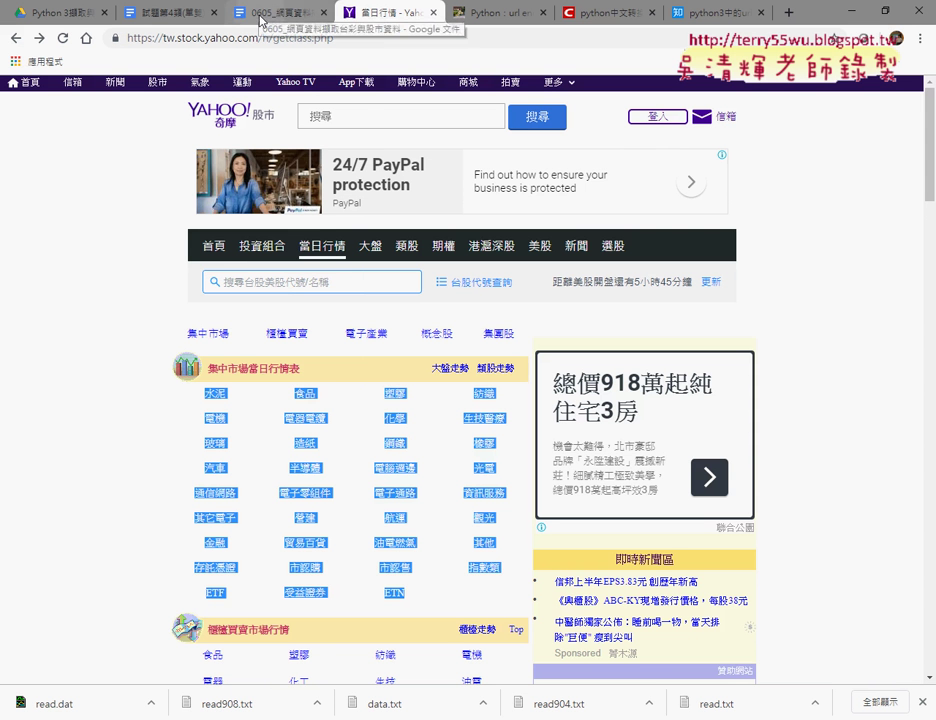
pyautogui.click(245, 13)
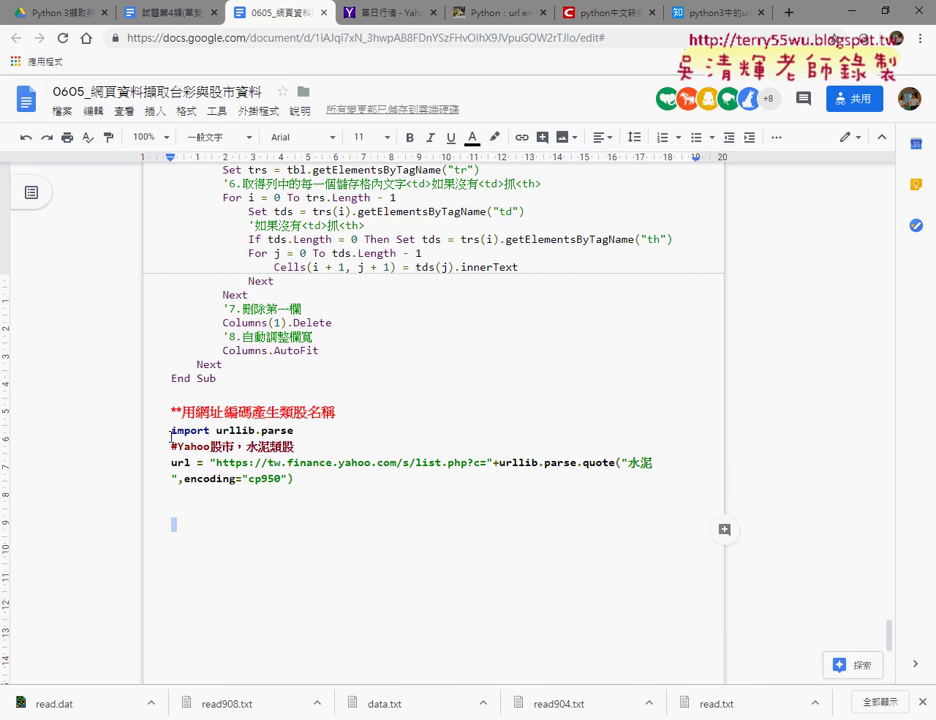
pyautogui.moveTo(171, 431); pyautogui.dragTo(295, 429)
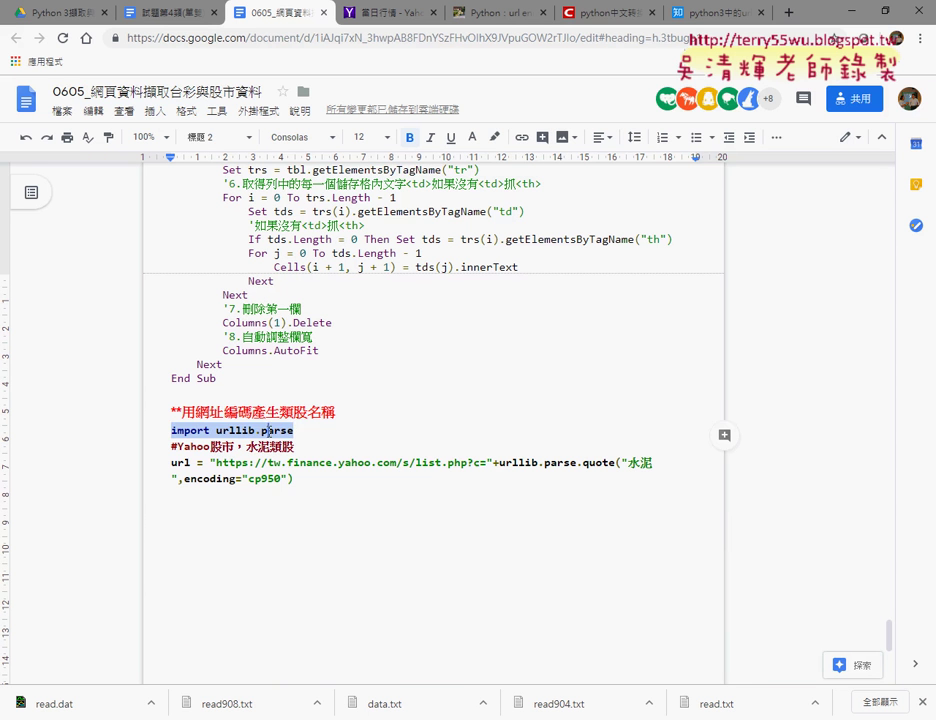
pyautogui.moveTo(296, 430); pyautogui.dragTo(172, 430)
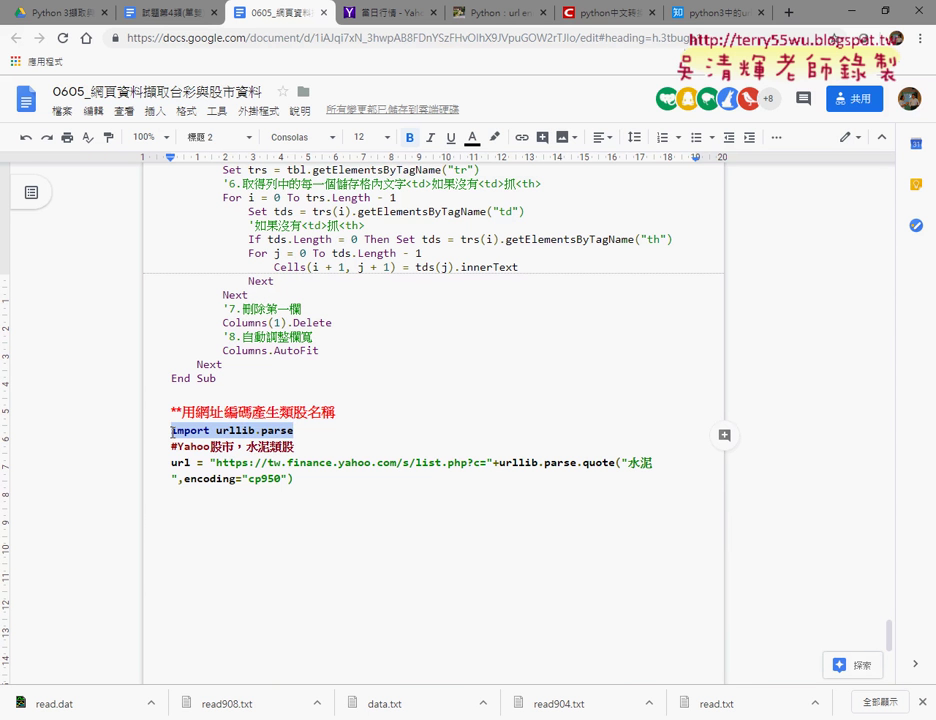
pyautogui.moveTo(583, 463); pyautogui.dragTo(616, 467)
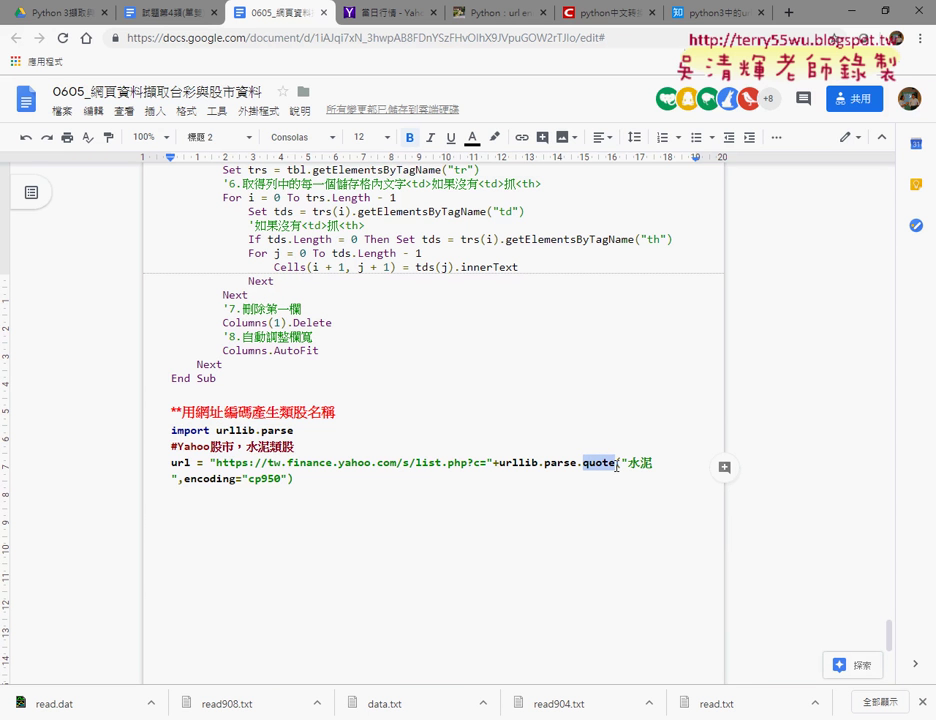
pyautogui.moveTo(295, 479)
pyautogui.mouseDown()
pyautogui.moveTo(204, 478)
pyautogui.moveTo(209, 463)
pyautogui.mouseUp()
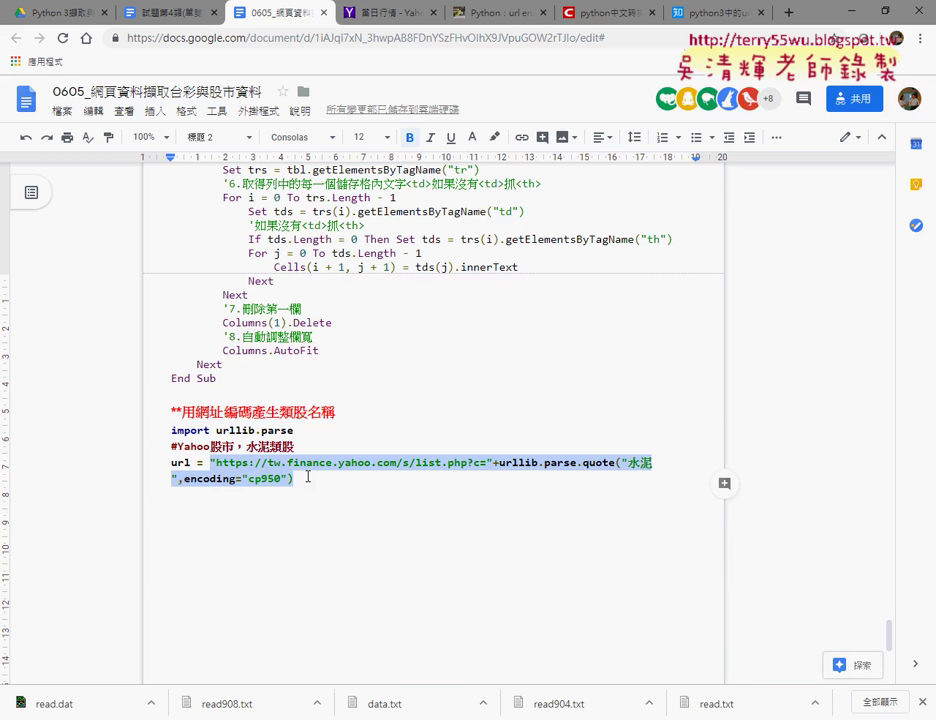
pyautogui.moveTo(308, 478); pyautogui.dragTo(172, 463)
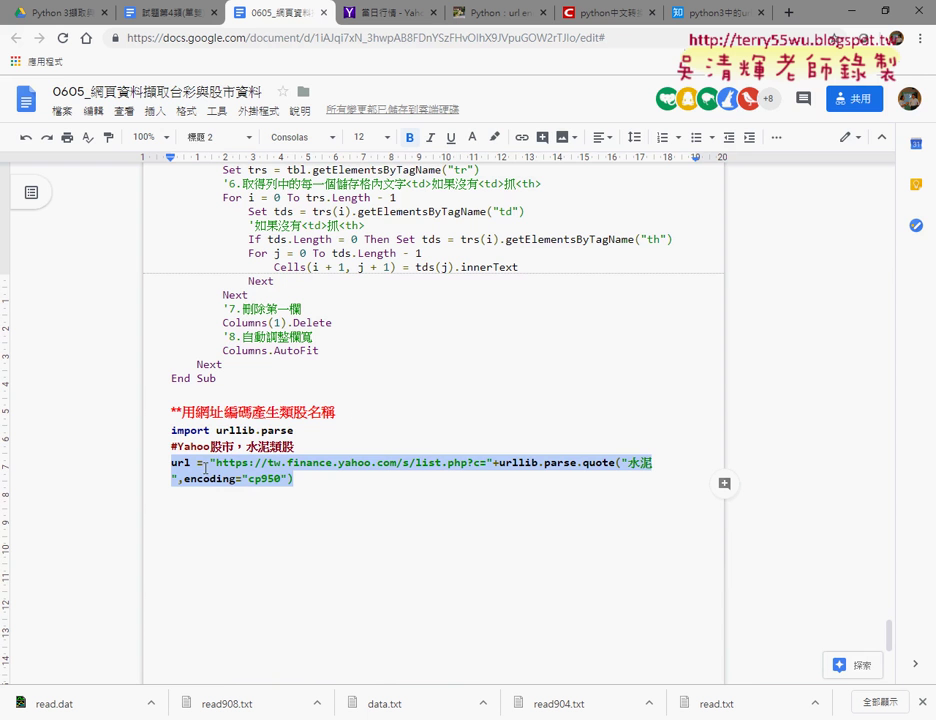
pyautogui.click(380, 13)
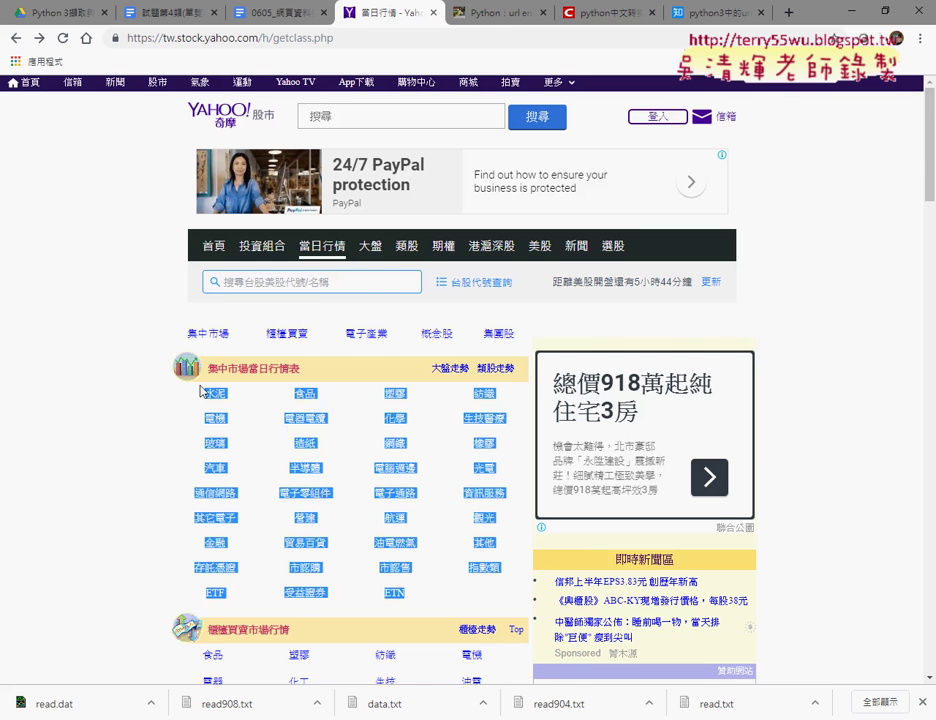
pyautogui.scroll(-3, 192, 382)
pyautogui.scroll(-1, 91, 323)
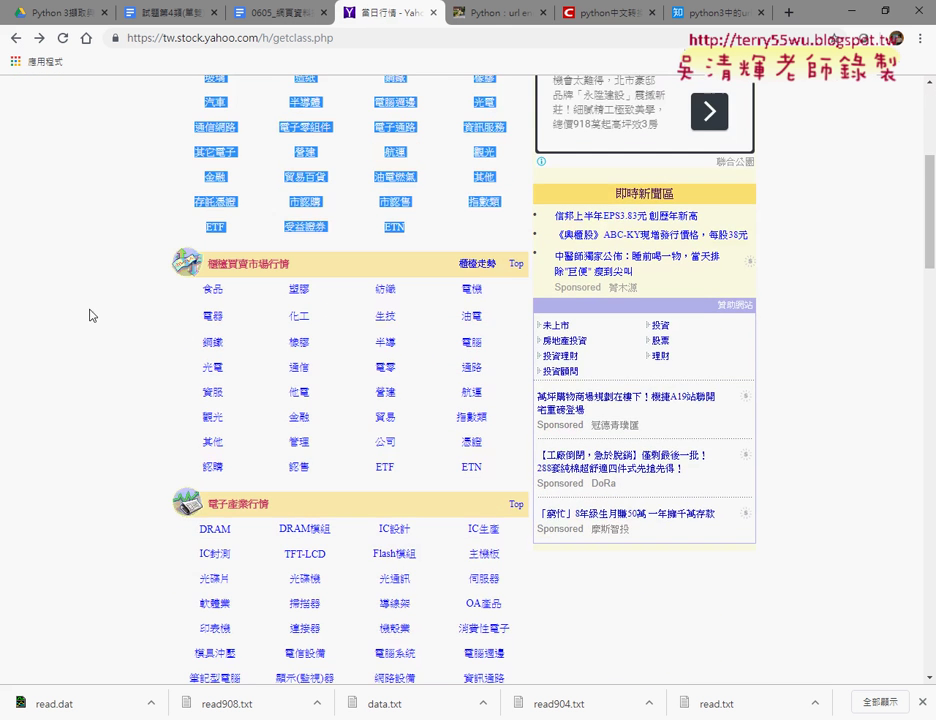
pyautogui.moveTo(197, 289)
pyautogui.mouseDown()
pyautogui.moveTo(396, 335)
pyautogui.moveTo(478, 464)
pyautogui.mouseUp()
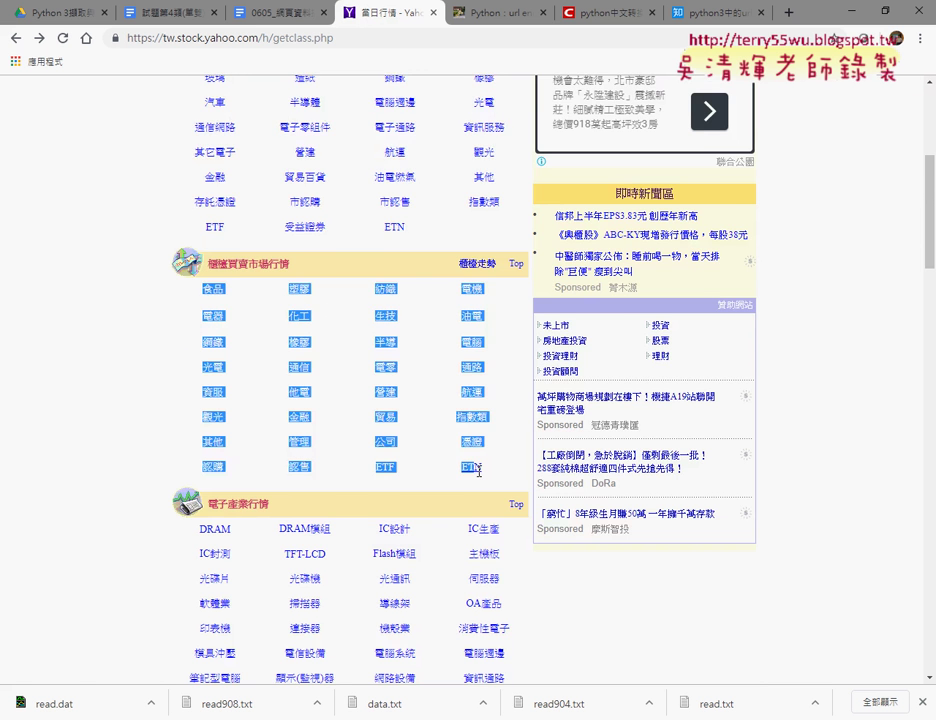
pyautogui.scroll(-2, 198, 338)
pyautogui.moveTo(199, 309); pyautogui.dragTo(522, 537)
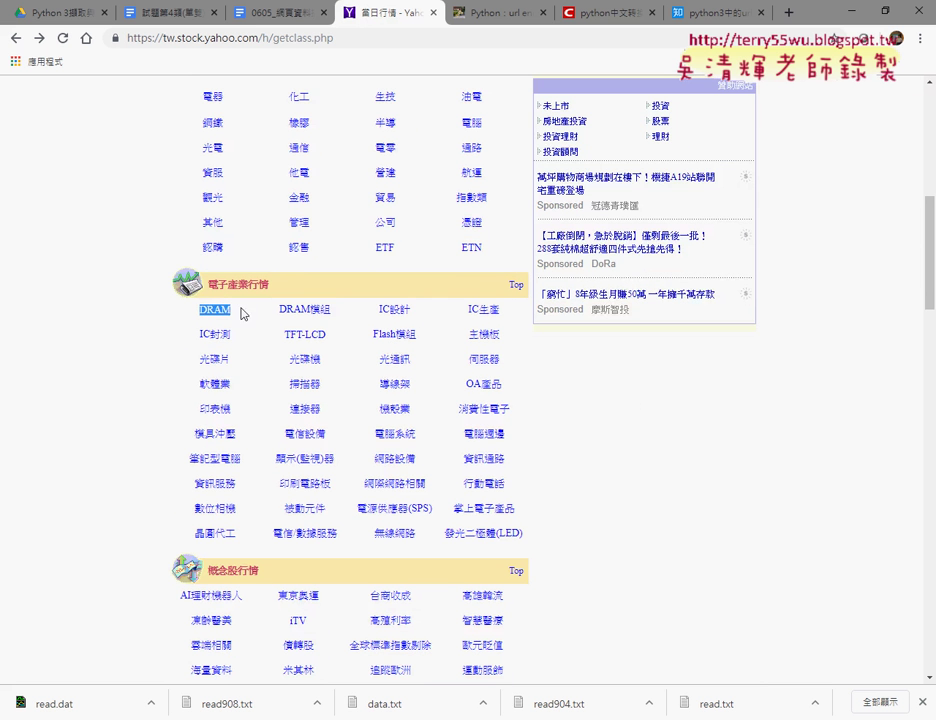
pyautogui.scroll(-2, 628, 472)
pyautogui.scroll(-2, 620, 450)
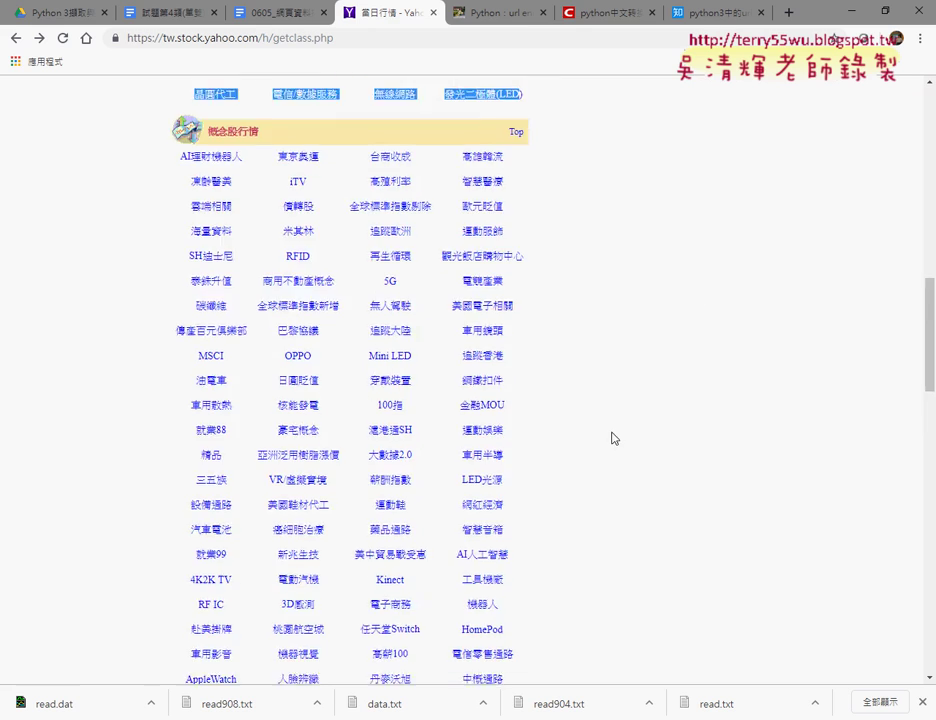
pyautogui.scroll(-5, 612, 436)
pyautogui.scroll(-3, 612, 432)
pyautogui.scroll(-5, 614, 425)
pyautogui.scroll(-3, 614, 420)
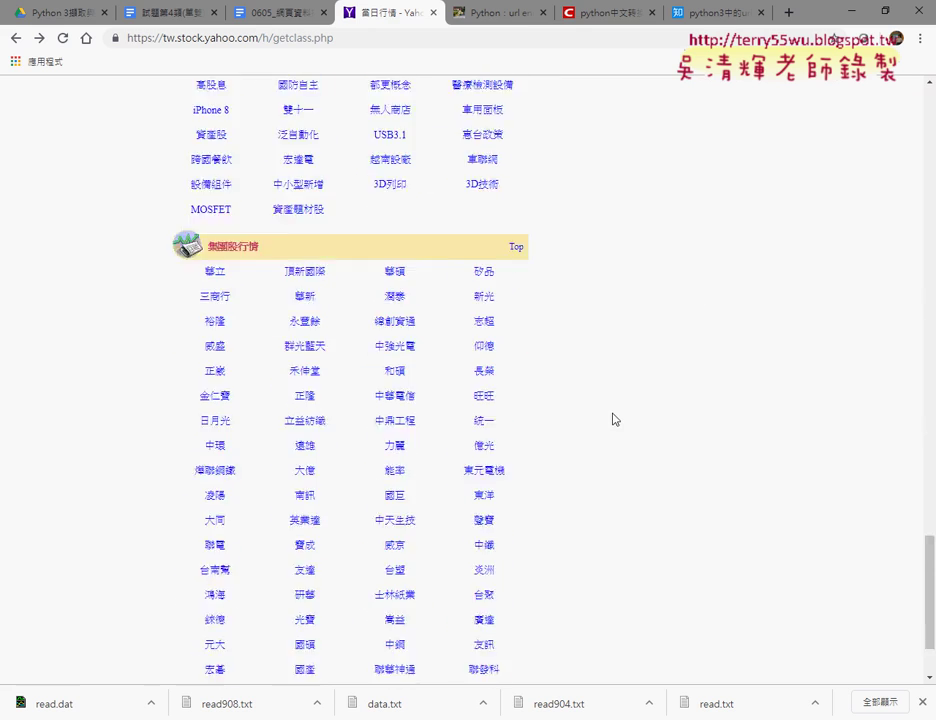
pyautogui.scroll(5, 616, 405)
pyautogui.scroll(5, 611, 390)
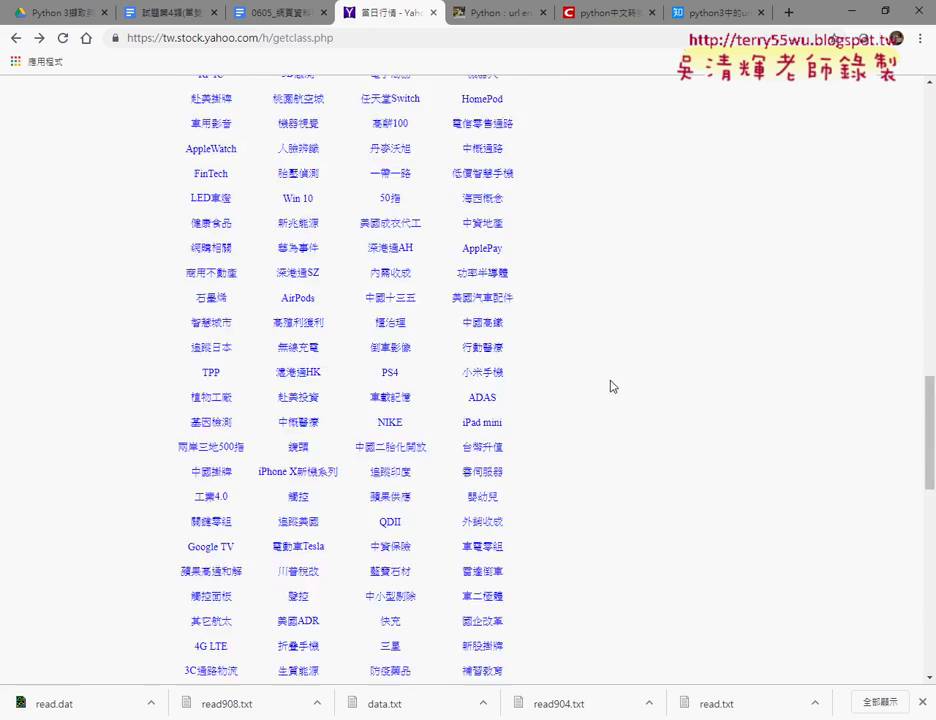
pyautogui.scroll(5, 609, 386)
pyautogui.scroll(5, 607, 386)
pyautogui.scroll(5, 607, 388)
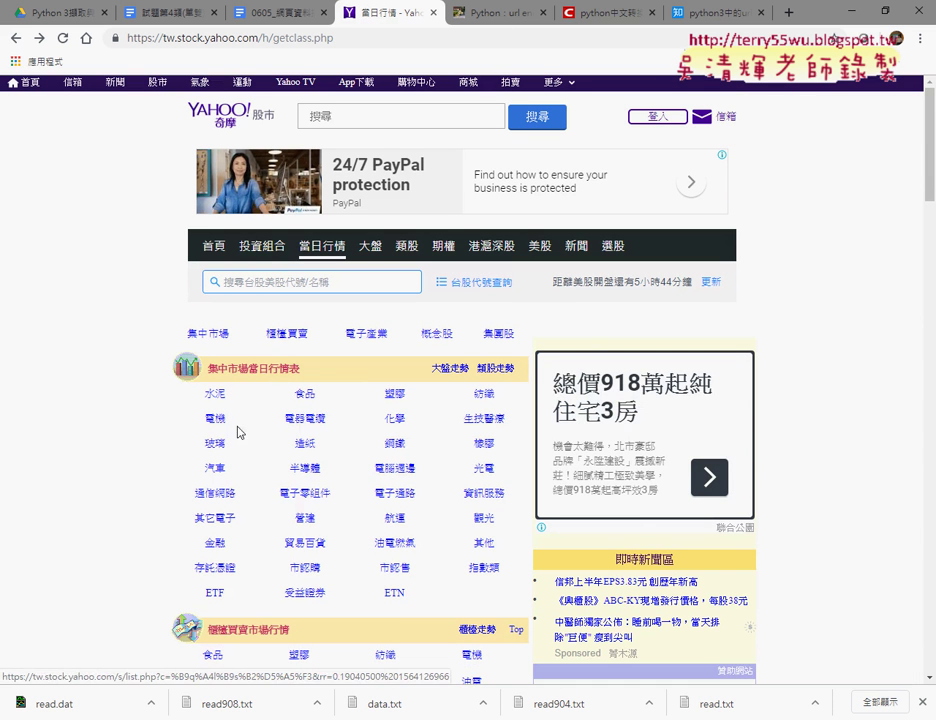
pyautogui.moveTo(190, 383)
pyautogui.mouseDown()
pyautogui.moveTo(492, 591)
pyautogui.moveTo(435, 608)
pyautogui.mouseUp()
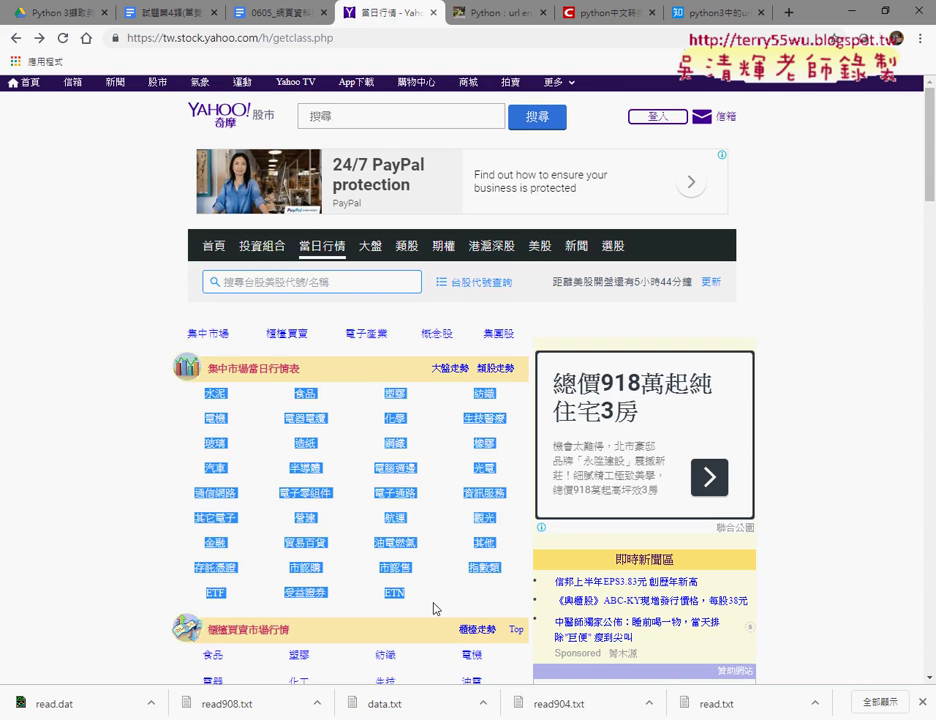